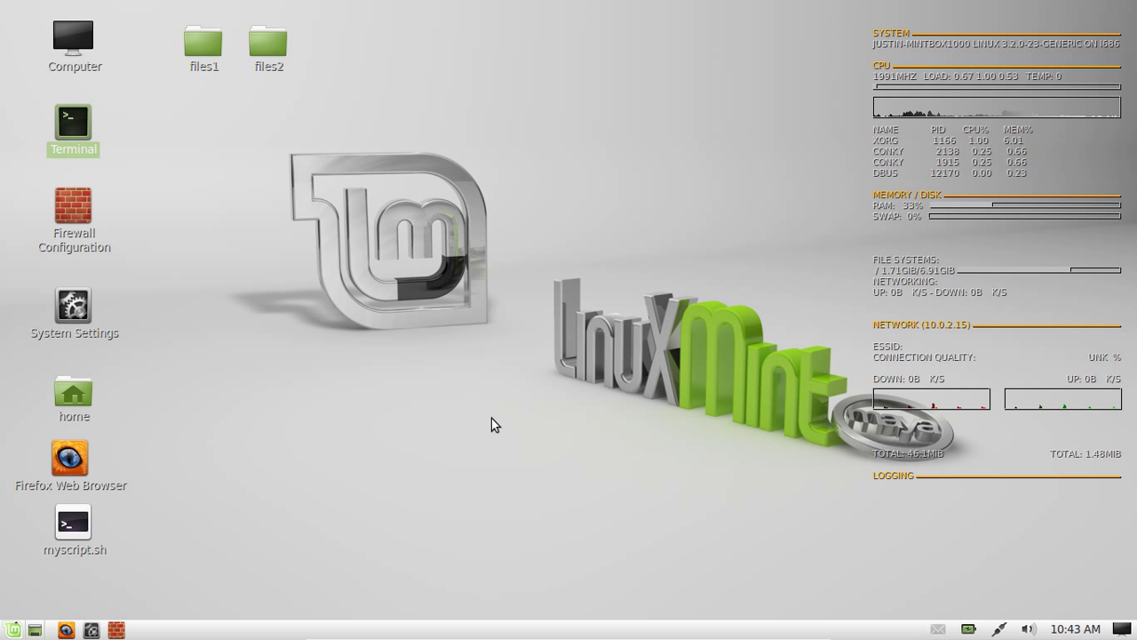
- Run sudo apt-get install conky in a Terminal (reports already newest version) and close it
{"action": "left_click", "coordinate": [223, 245]}
{"action": "double_click", "coordinate": [89, 149]}
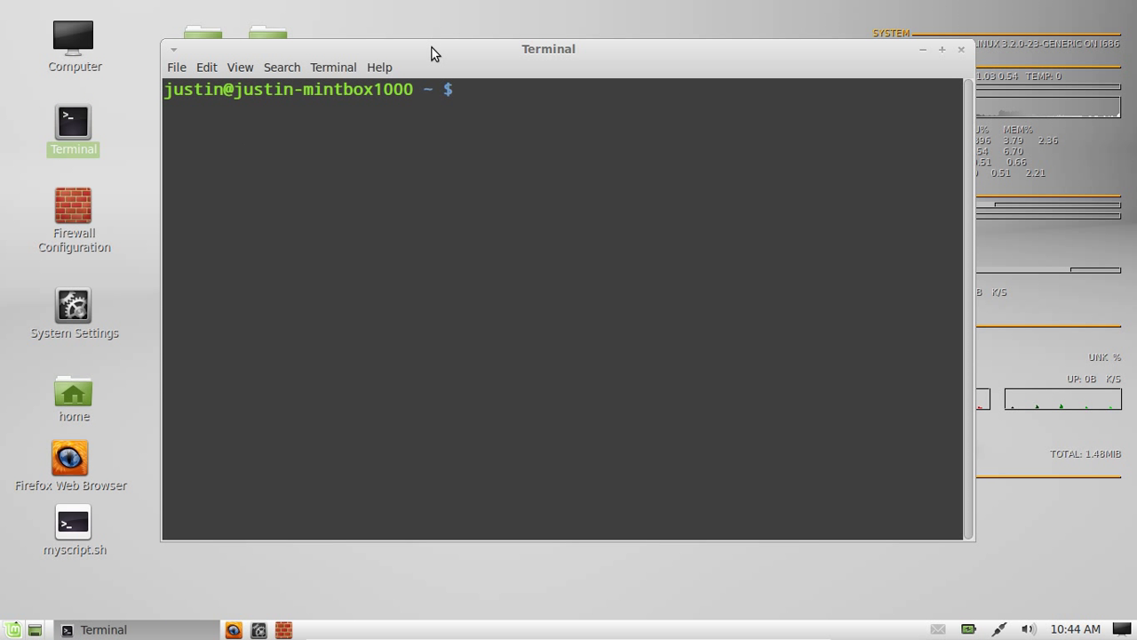
{"action": "left_click_drag", "start_coordinate": [430, 44], "coordinate": [312, 85]}
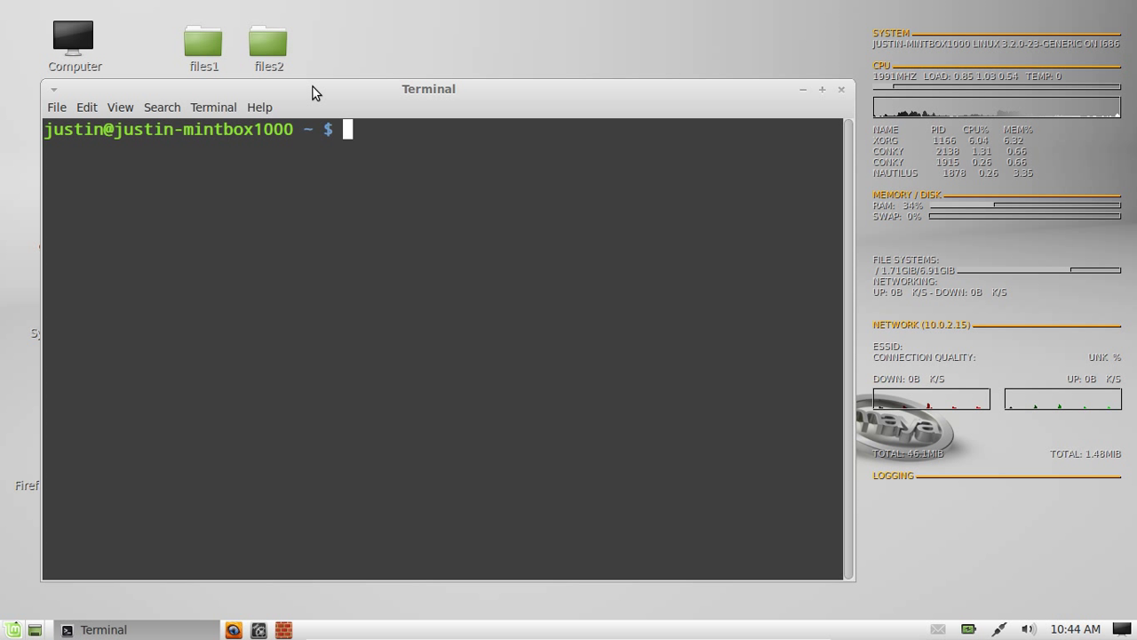
{"action": "type", "text": "sudo a"}
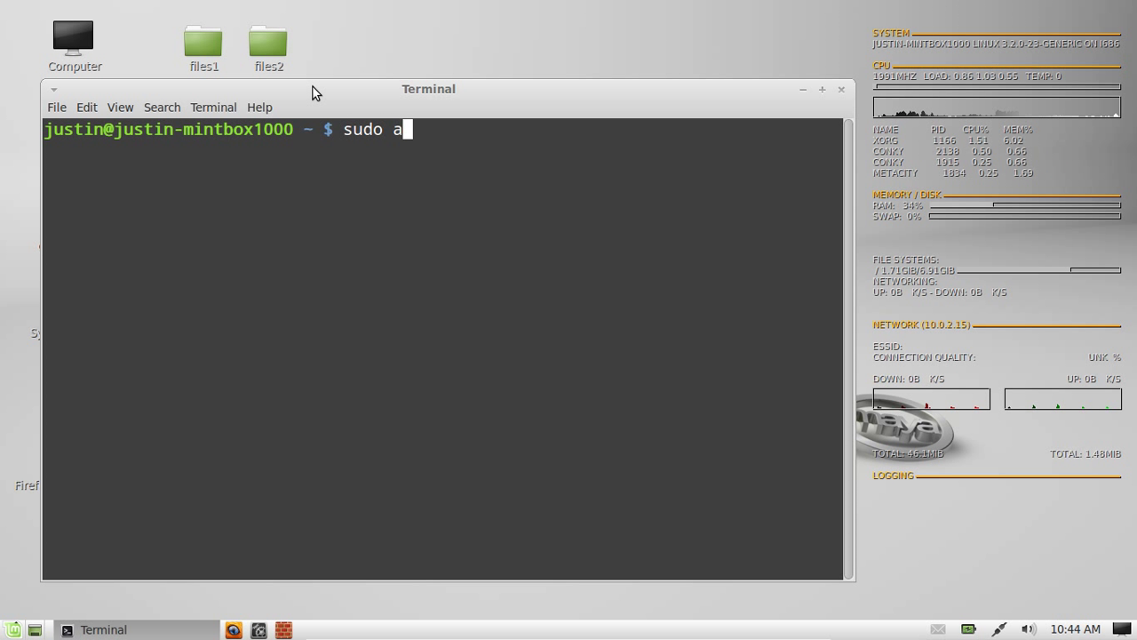
{"action": "type", "text": "pt-get install conky"}
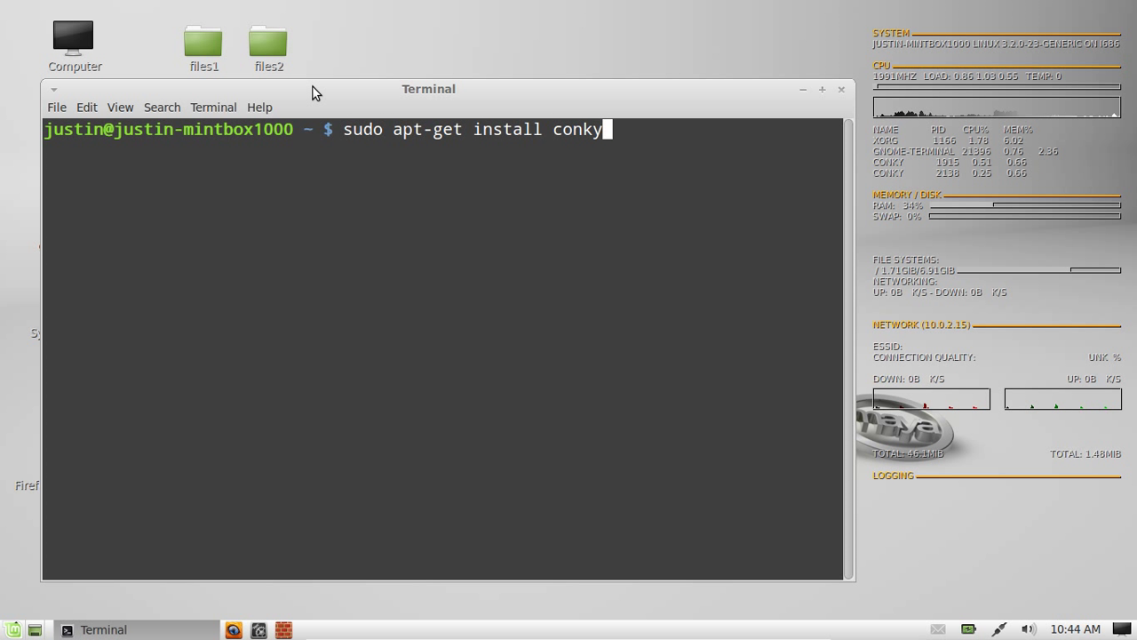
{"action": "key", "text": "Return"}
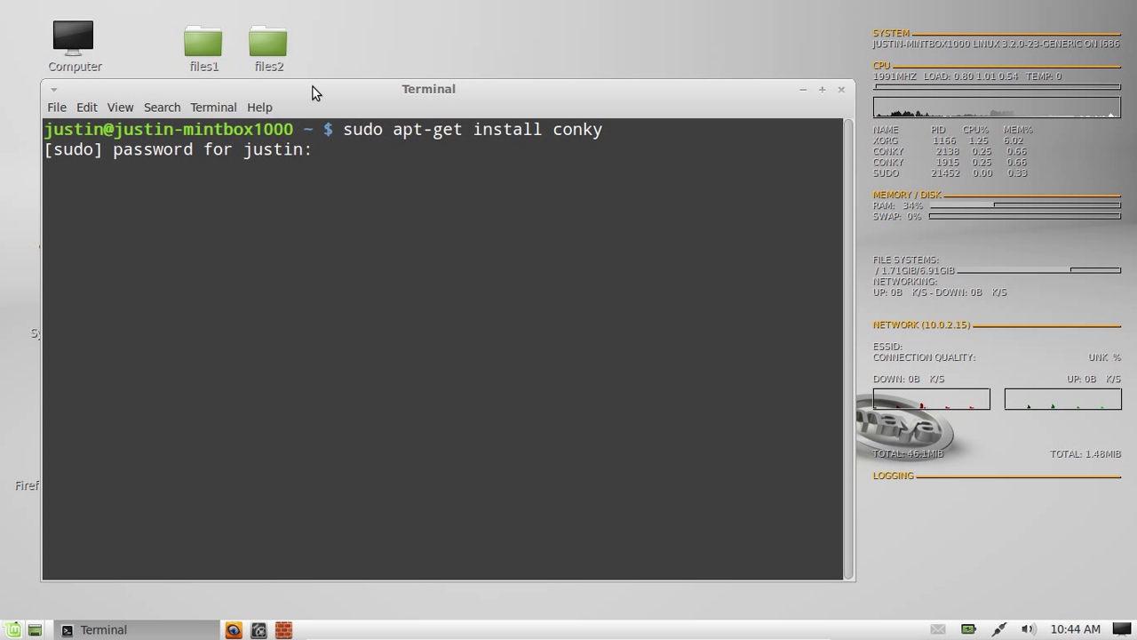
{"action": "key", "text": "Return"}
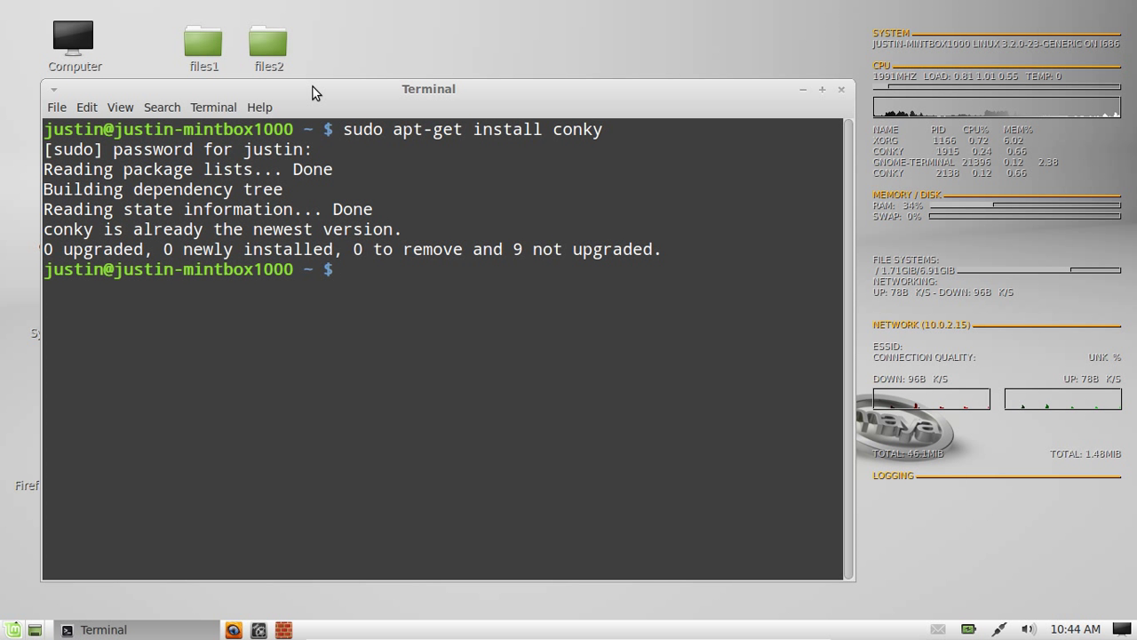
{"action": "left_click", "coordinate": [842, 92]}
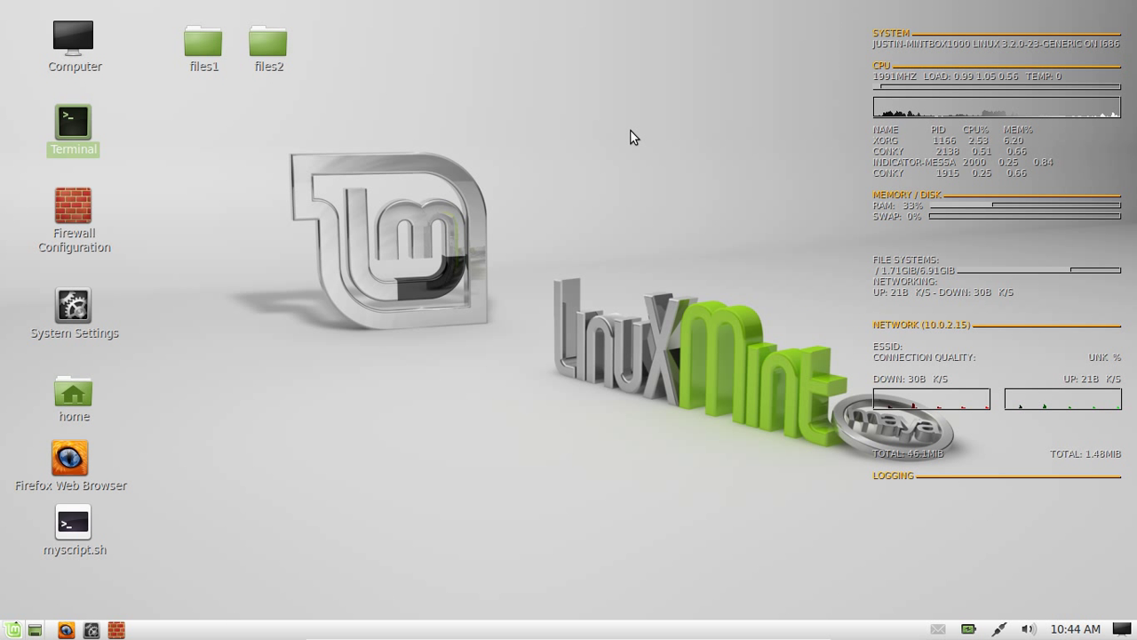
- Open the Home folder in Nautilus from the desktop shortcut and reposition the window
{"action": "left_click", "coordinate": [520, 152]}
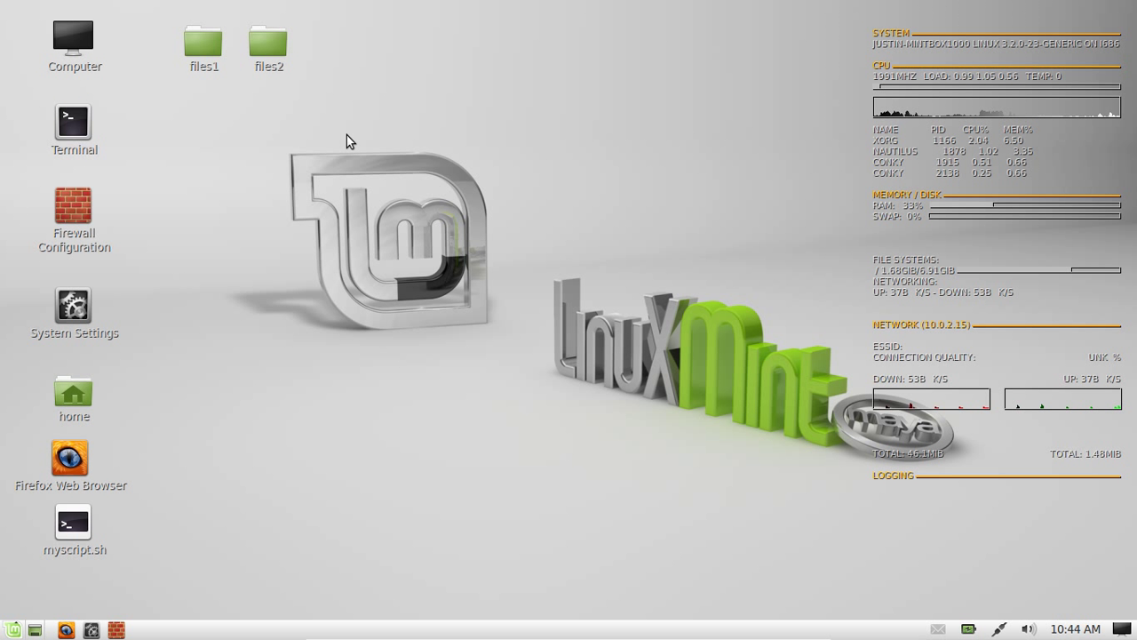
{"action": "left_click", "coordinate": [91, 403]}
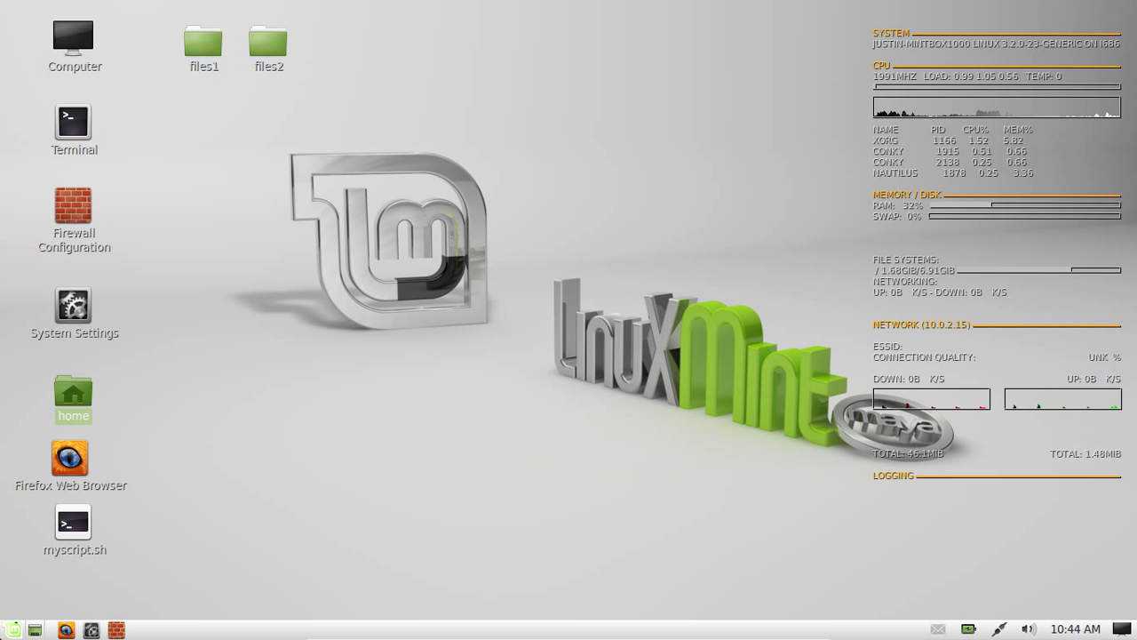
{"action": "key", "text": "super_l"}
{"action": "key", "text": "super_l"}
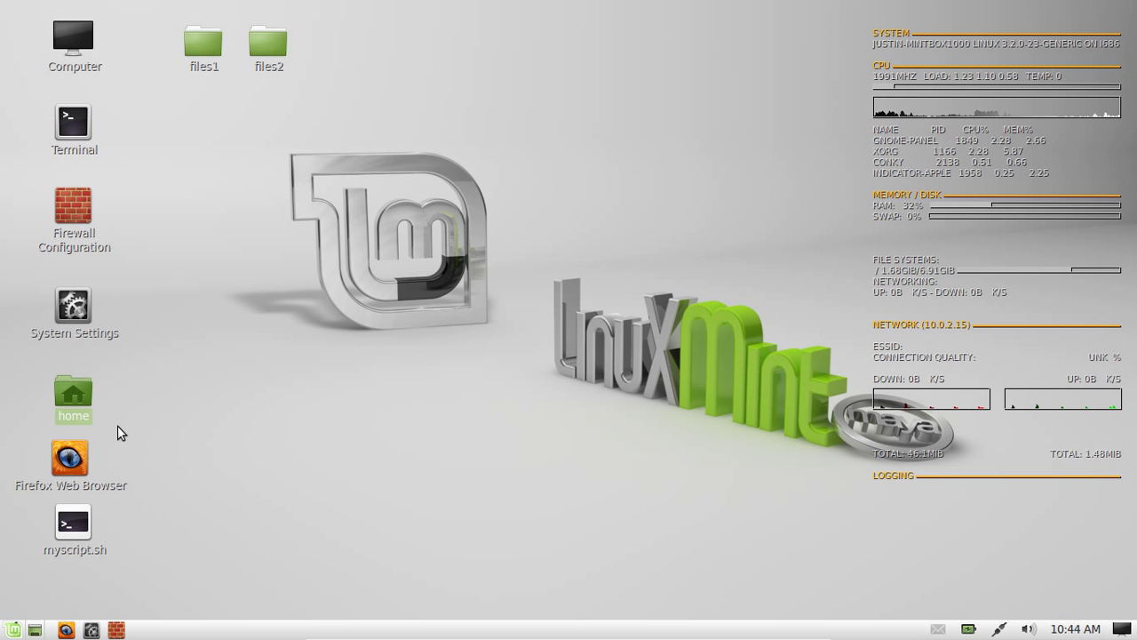
{"action": "left_click", "coordinate": [118, 425]}
{"action": "double_click", "coordinate": [88, 382]}
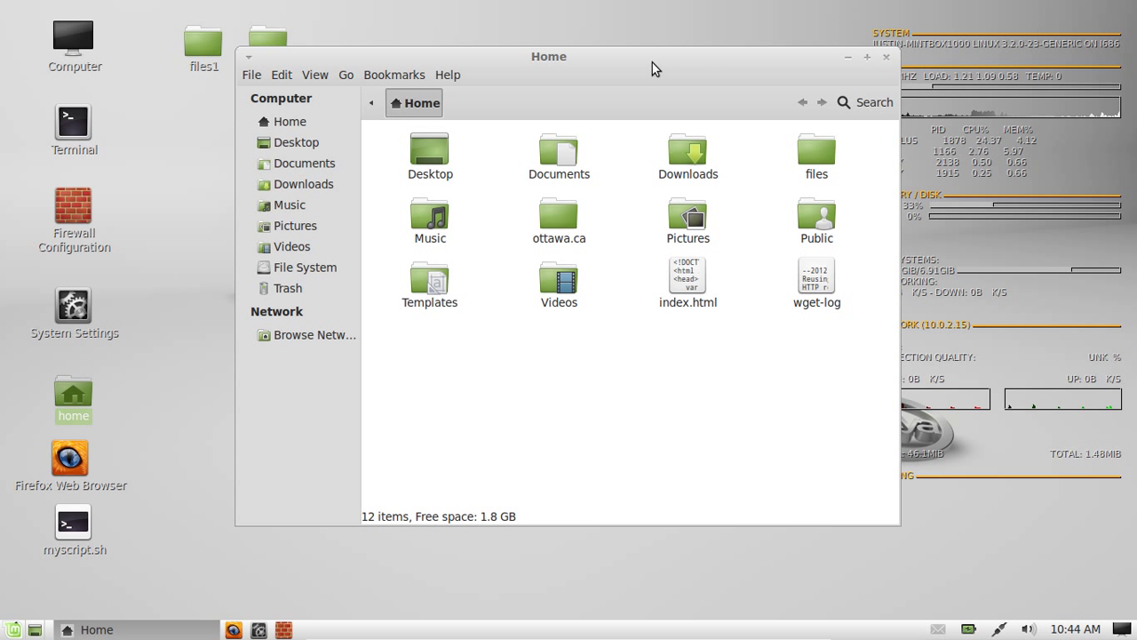
{"action": "left_click_drag", "start_coordinate": [652, 64], "coordinate": [579, 80]}
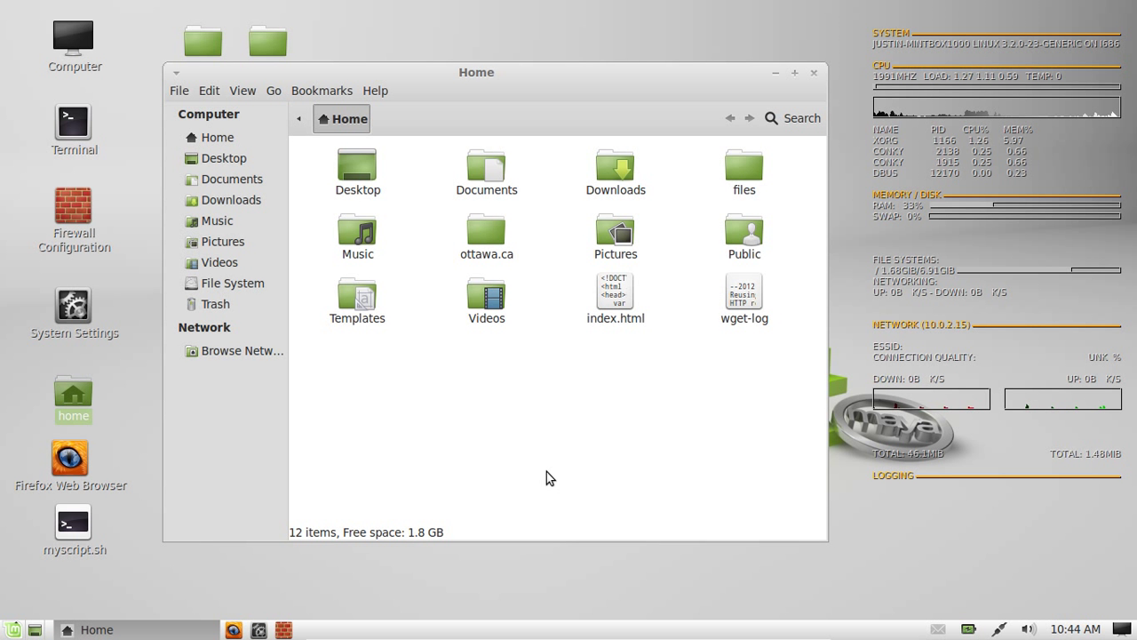
- Rubber-band select all 12 Home folder items, then clear the selection
{"action": "left_click_drag", "start_coordinate": [771, 354], "coordinate": [276, 132]}
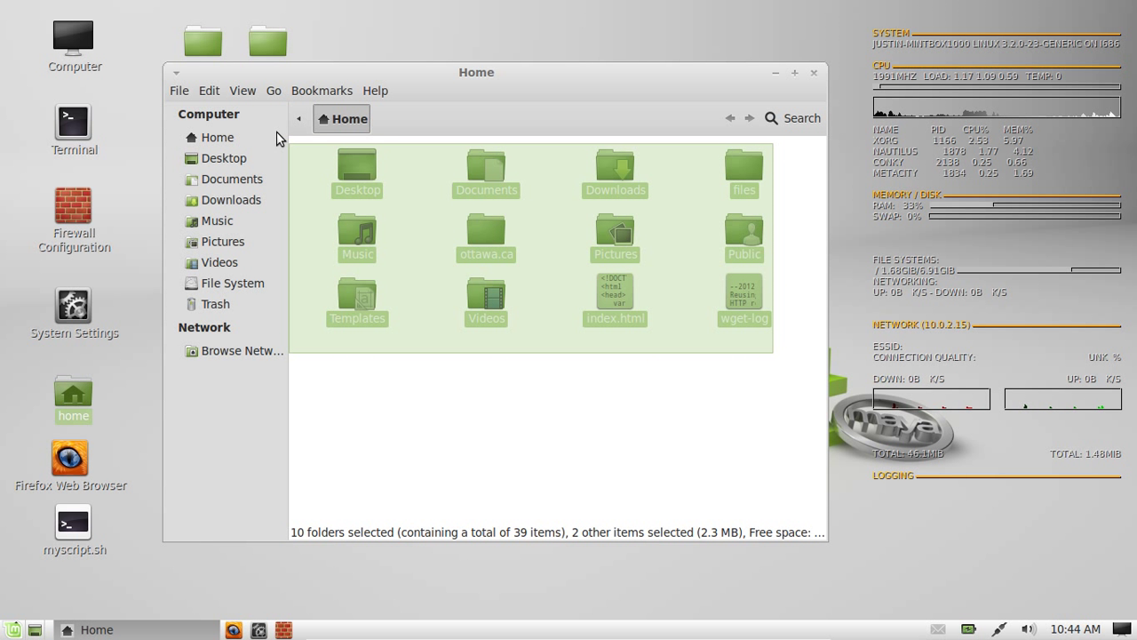
{"action": "left_click", "coordinate": [492, 401]}
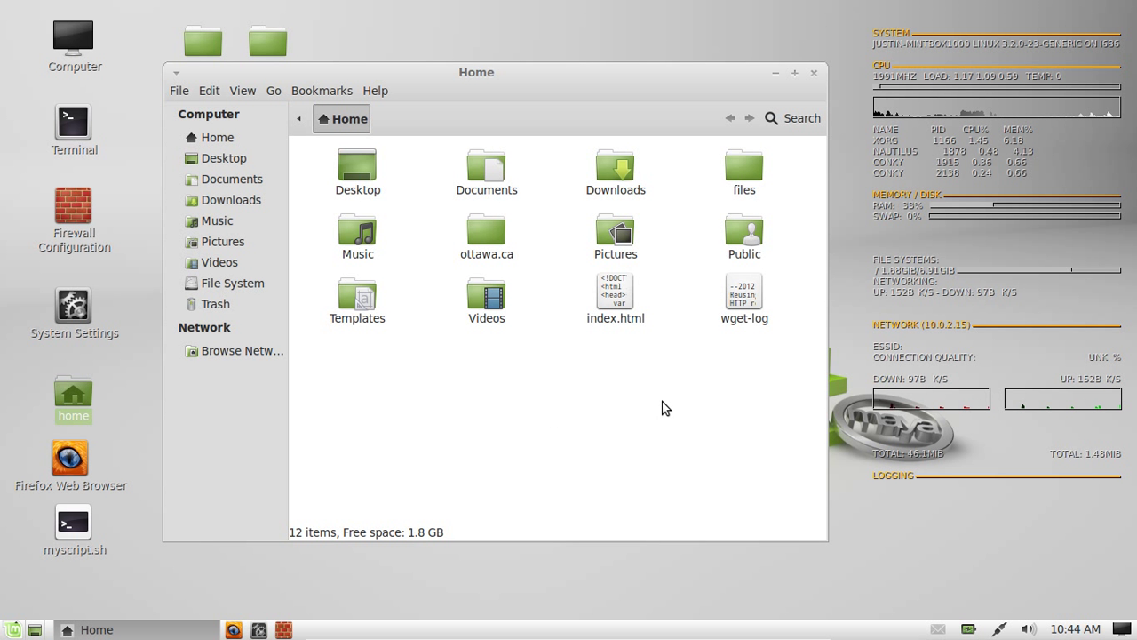
- Reveal the Home folder's hidden dot-files and select the .conkyrc file
{"action": "left_click", "coordinate": [244, 90]}
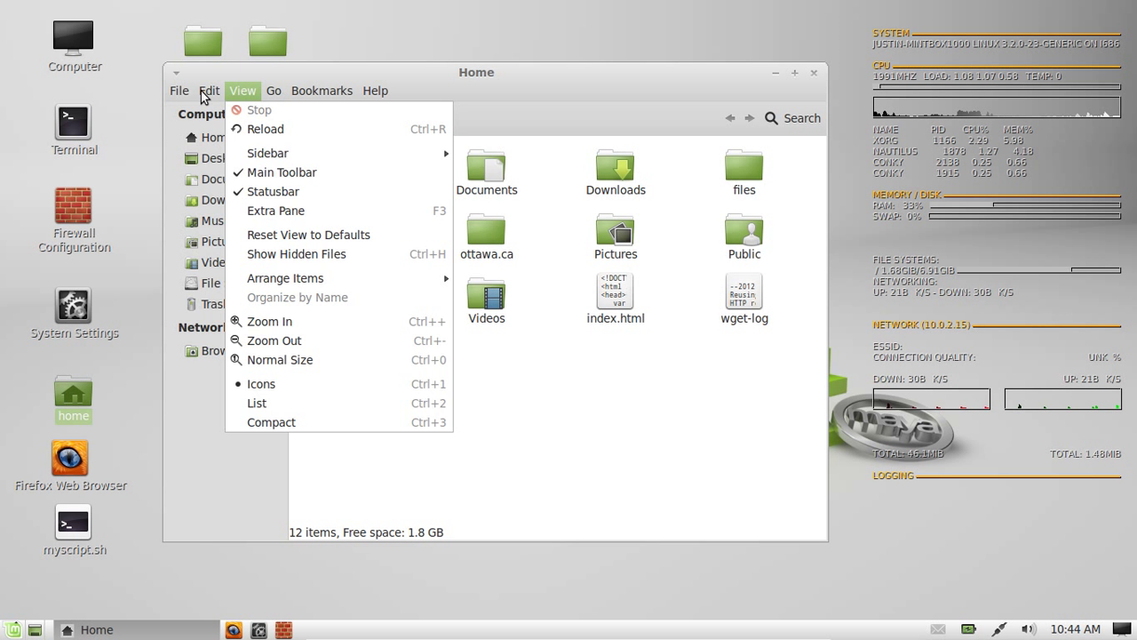
{"action": "left_click", "coordinate": [545, 439]}
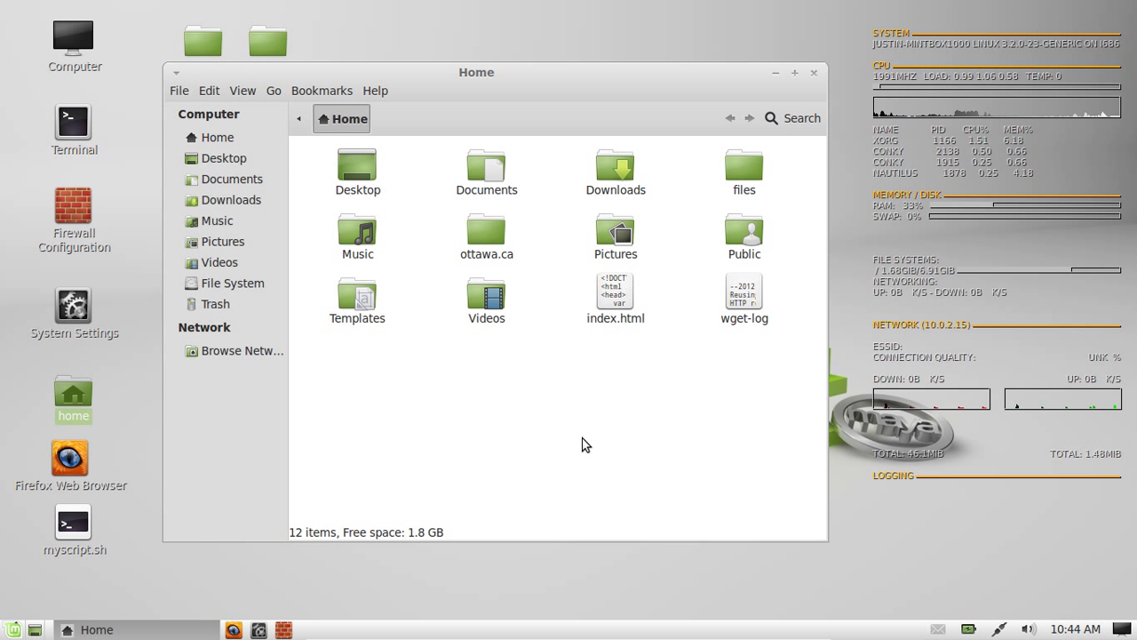
{"action": "left_click", "coordinate": [582, 442]}
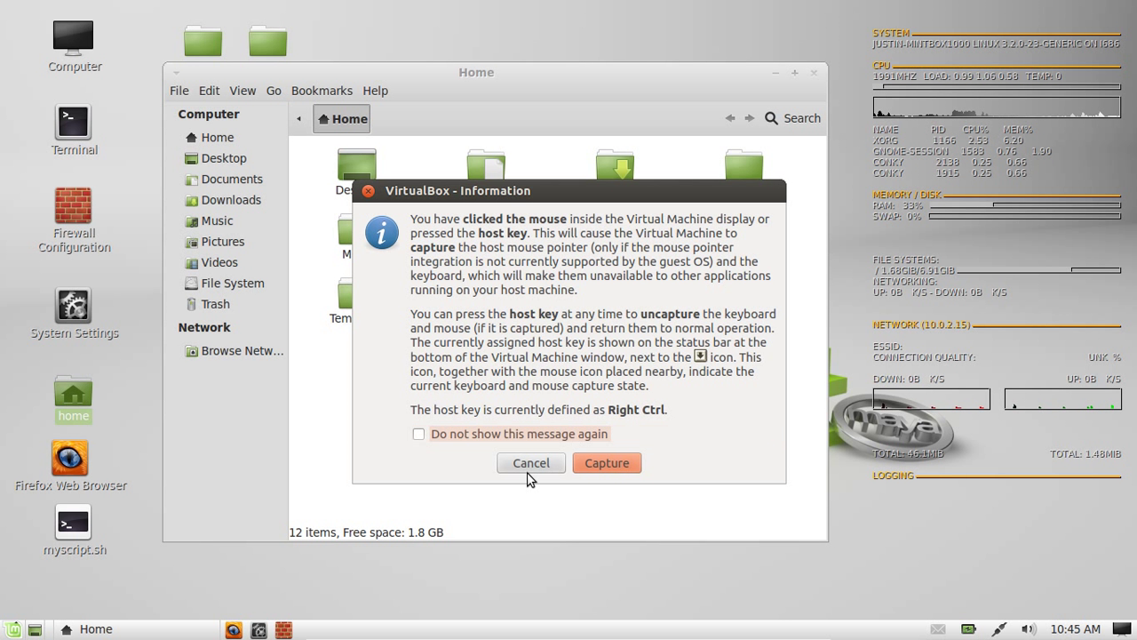
{"action": "left_click", "coordinate": [530, 463]}
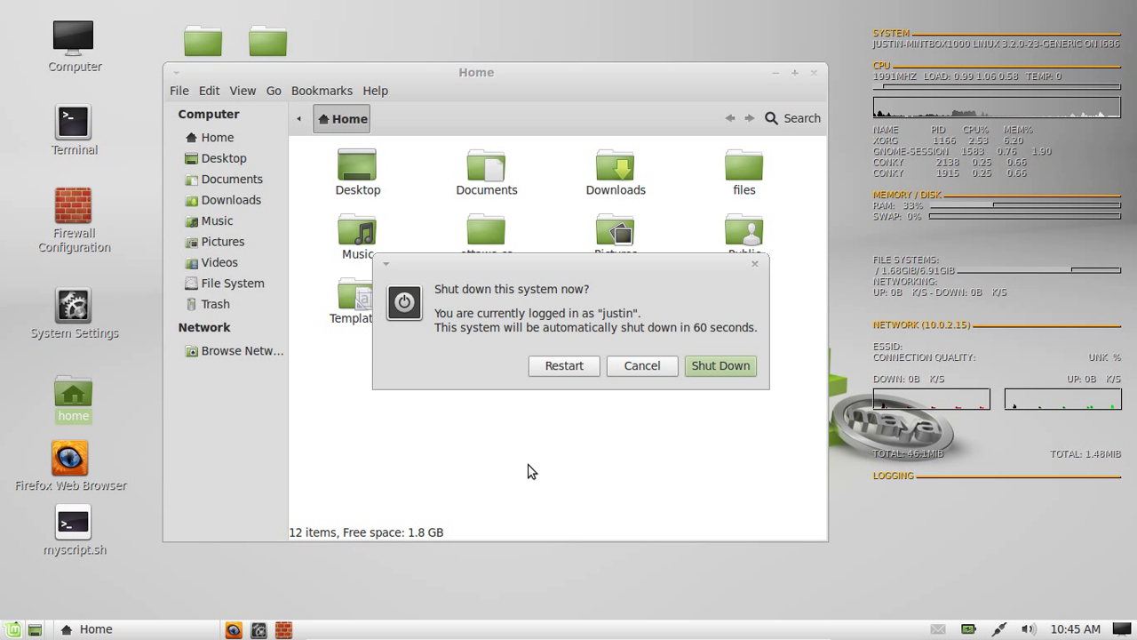
{"action": "left_click", "coordinate": [643, 367]}
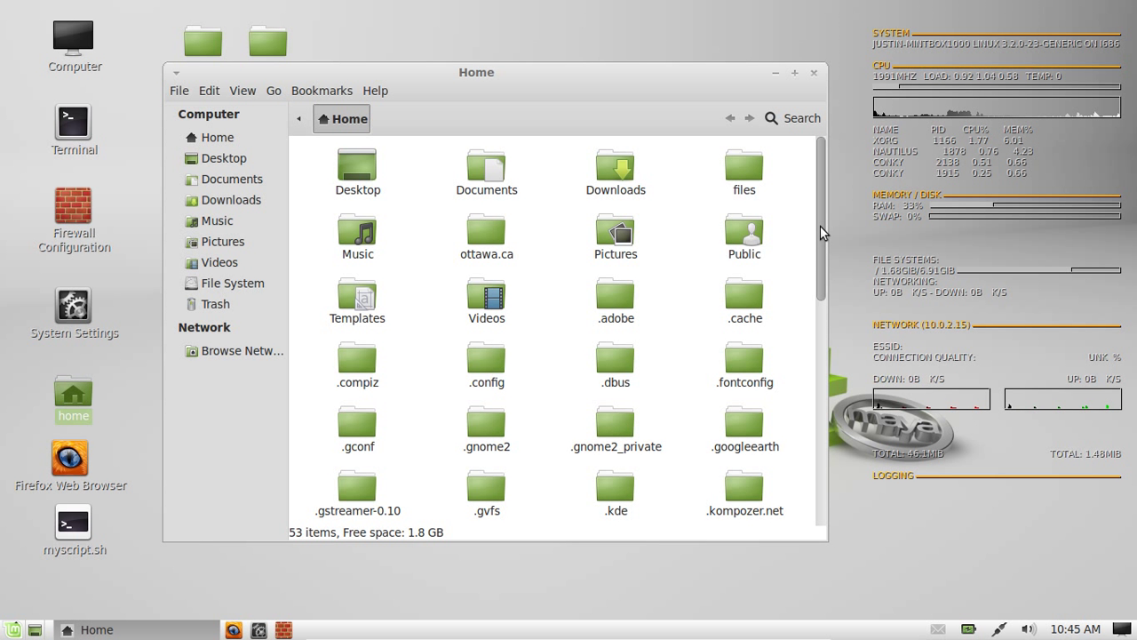
{"action": "left_click_drag", "start_coordinate": [820, 232], "coordinate": [822, 433]}
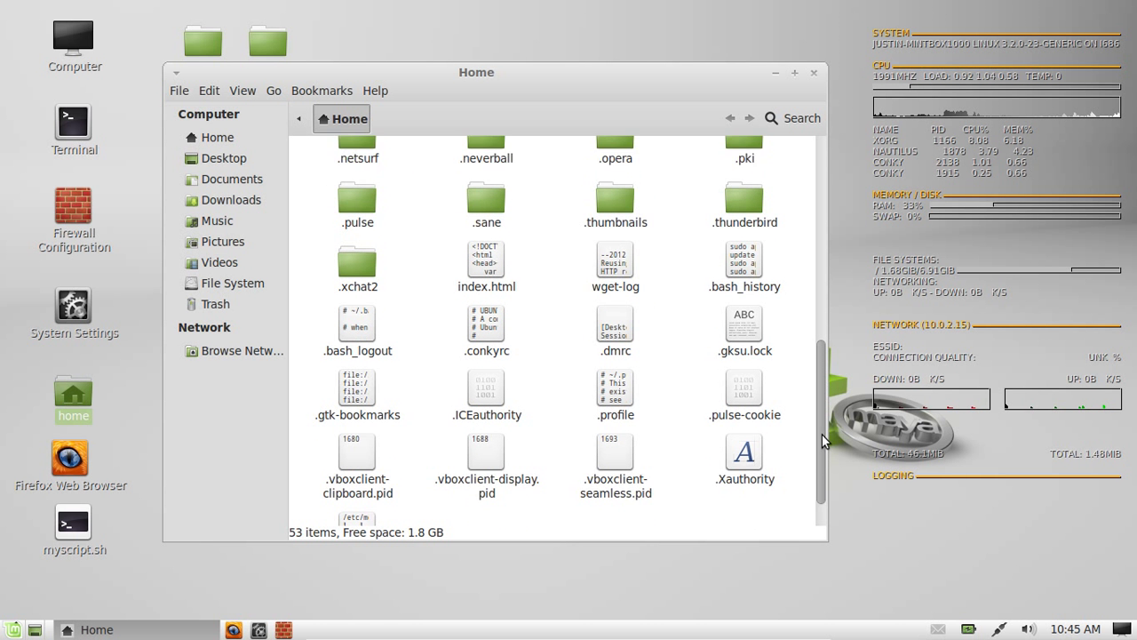
{"action": "left_click", "coordinate": [497, 274]}
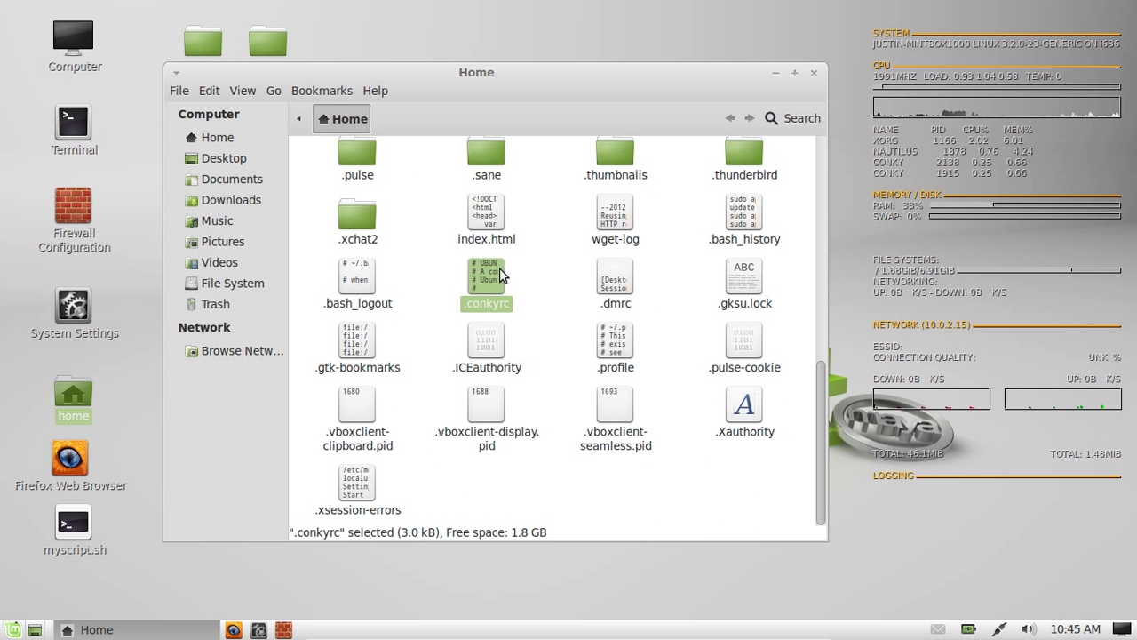
{"action": "right_click", "coordinate": [502, 274]}
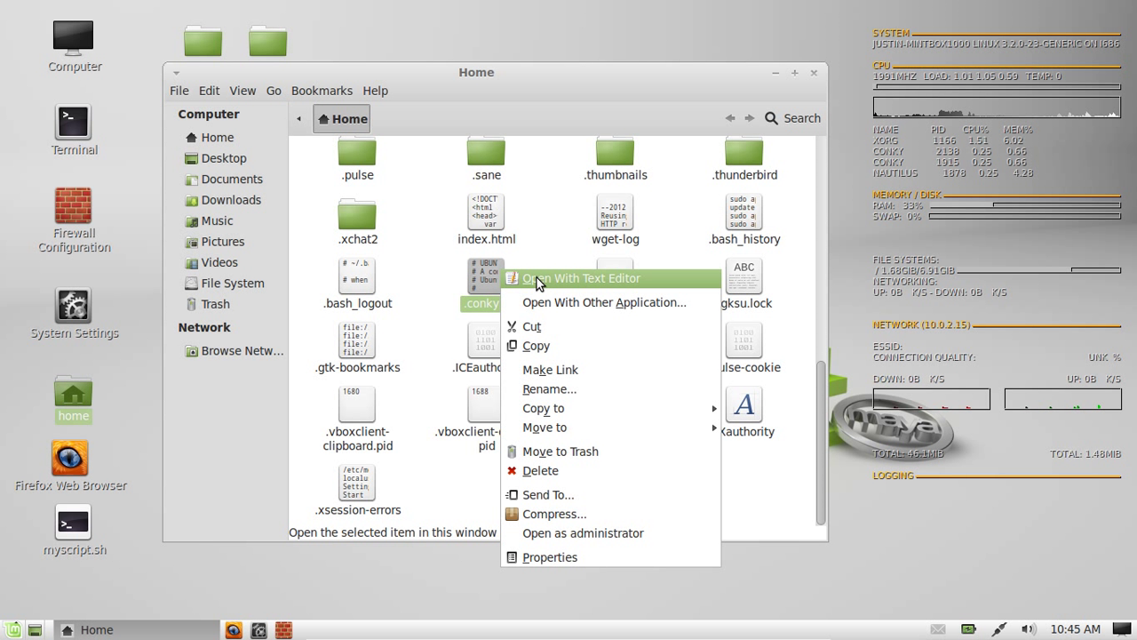
{"action": "left_click", "coordinate": [537, 278]}
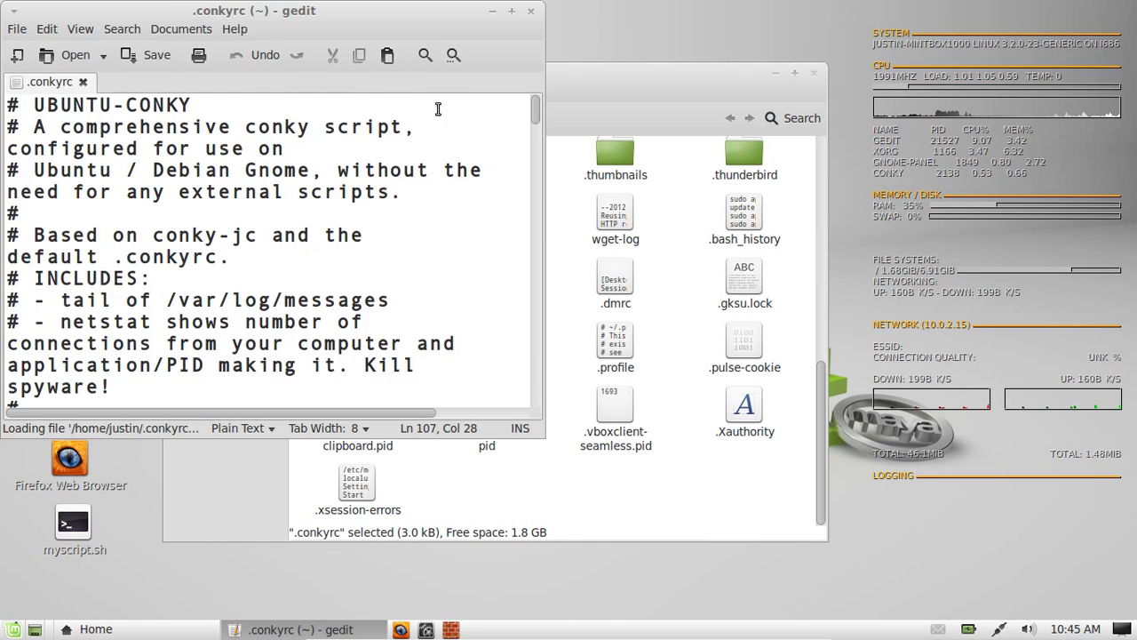
{"action": "double_click", "coordinate": [409, 11]}
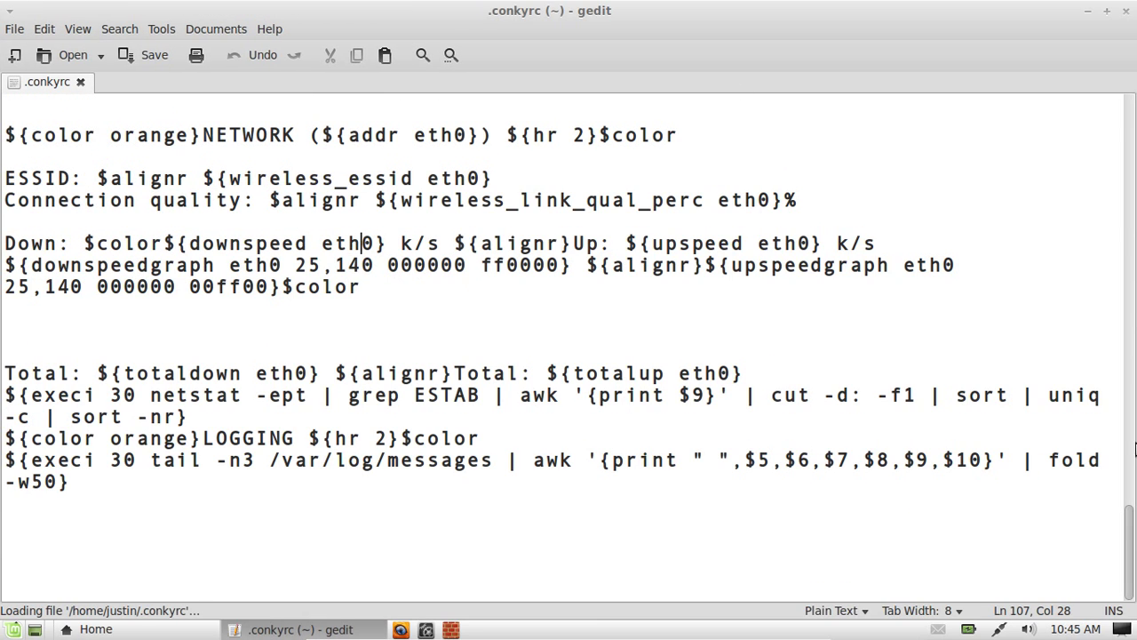
{"action": "left_click_drag", "start_coordinate": [1130, 551], "coordinate": [1130, 71]}
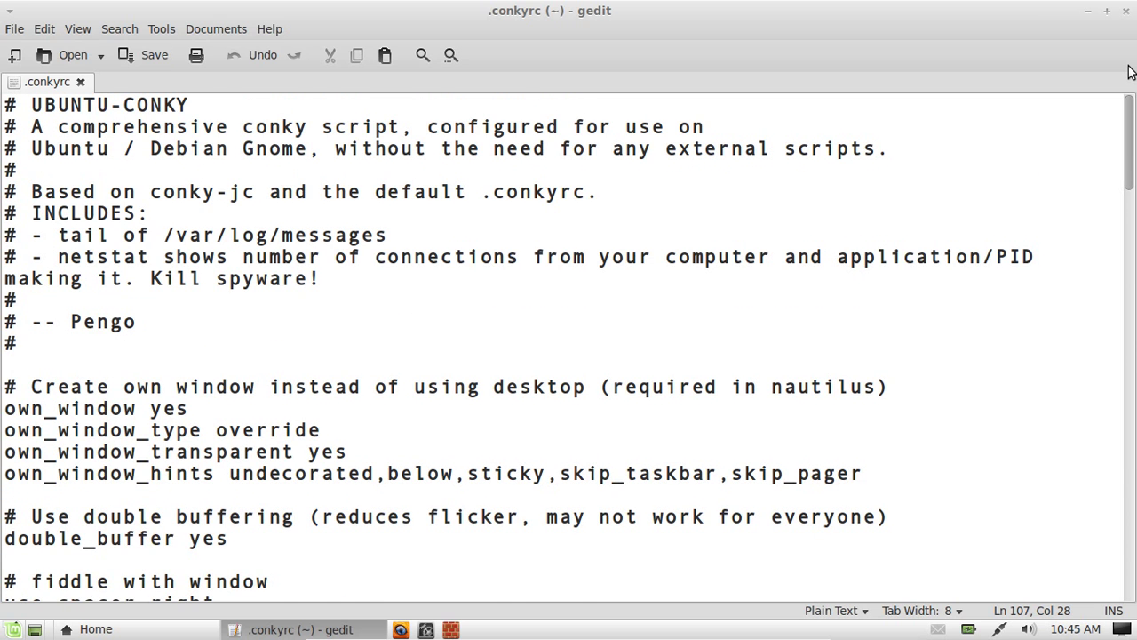
{"action": "left_click_drag", "start_coordinate": [1130, 142], "coordinate": [1133, 511]}
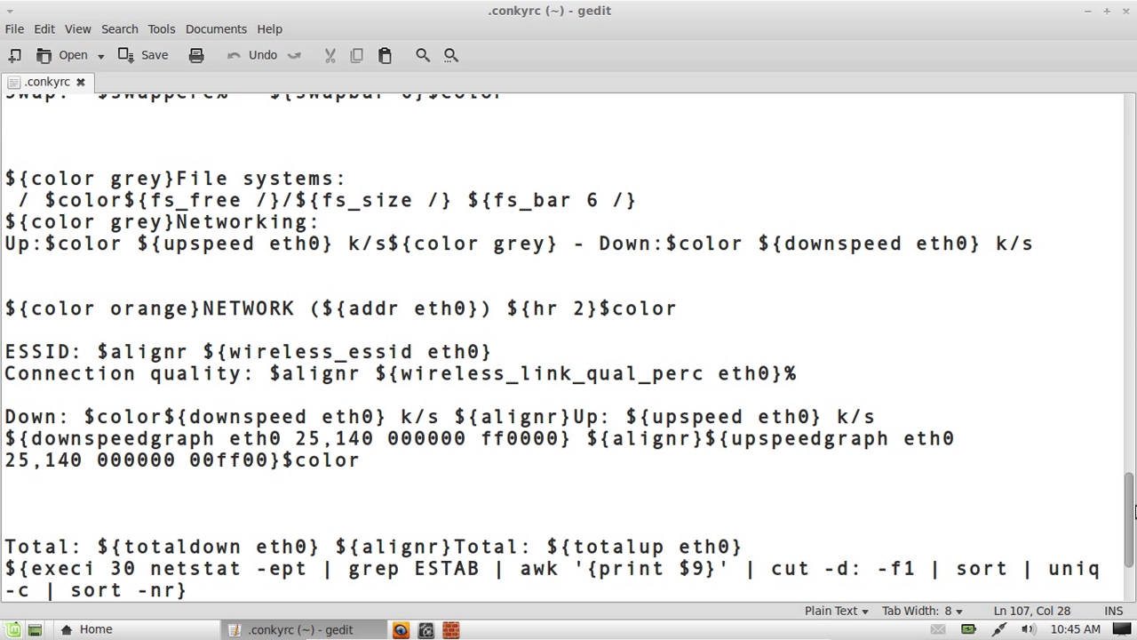
{"action": "left_click_drag", "start_coordinate": [1133, 511], "coordinate": [1133, 557]}
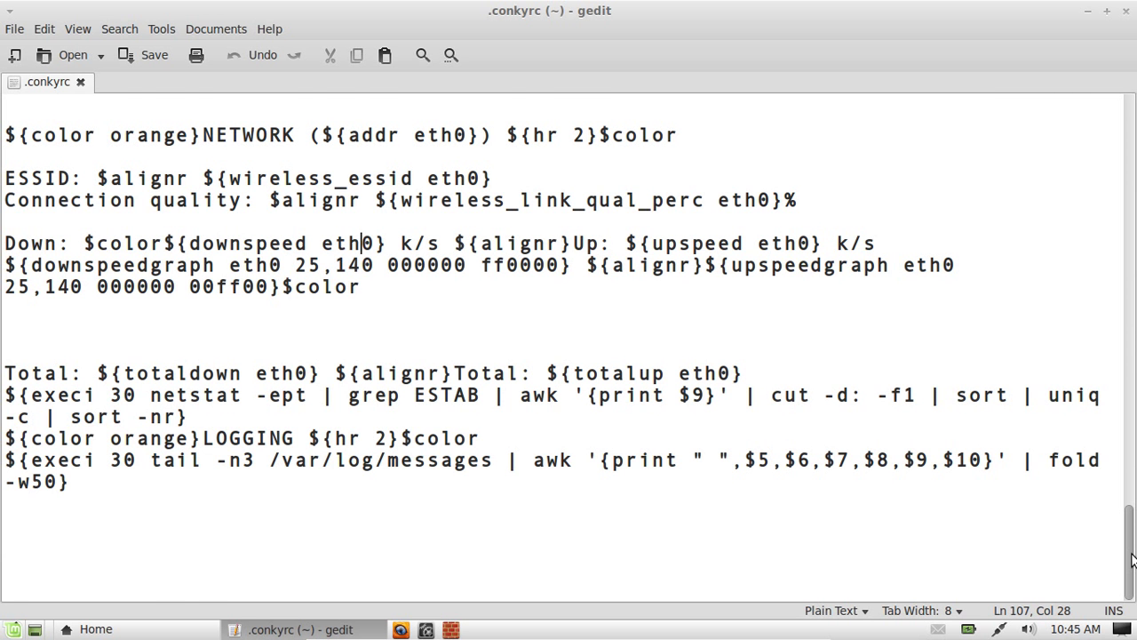
{"action": "left_click_drag", "start_coordinate": [1133, 558], "coordinate": [1132, 114]}
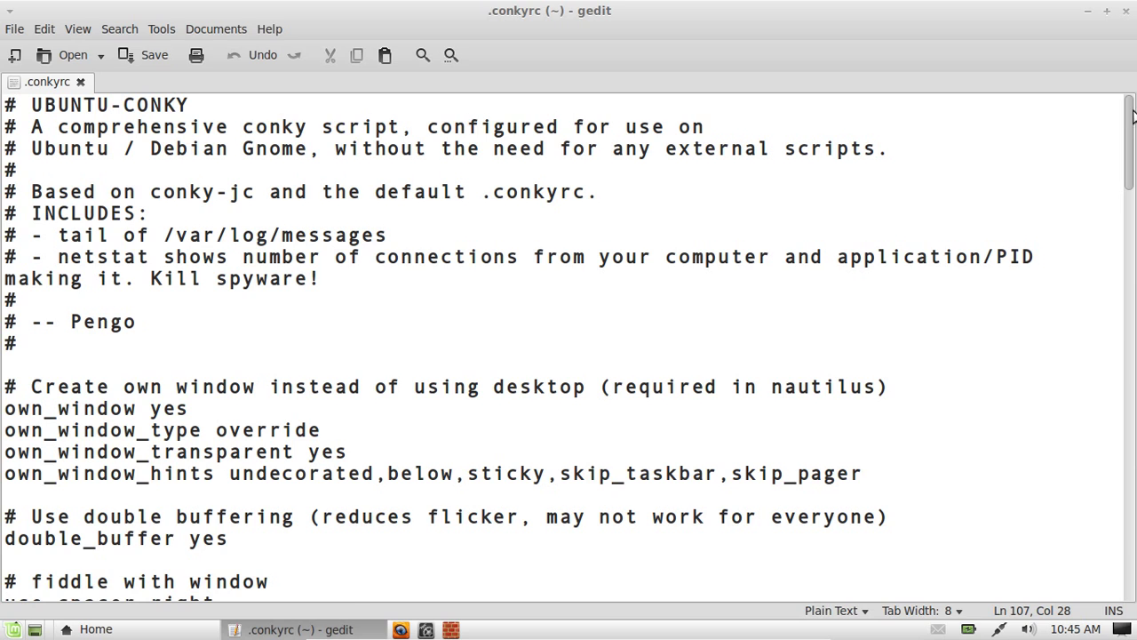
{"action": "left_click_drag", "start_coordinate": [1133, 113], "coordinate": [1133, 586]}
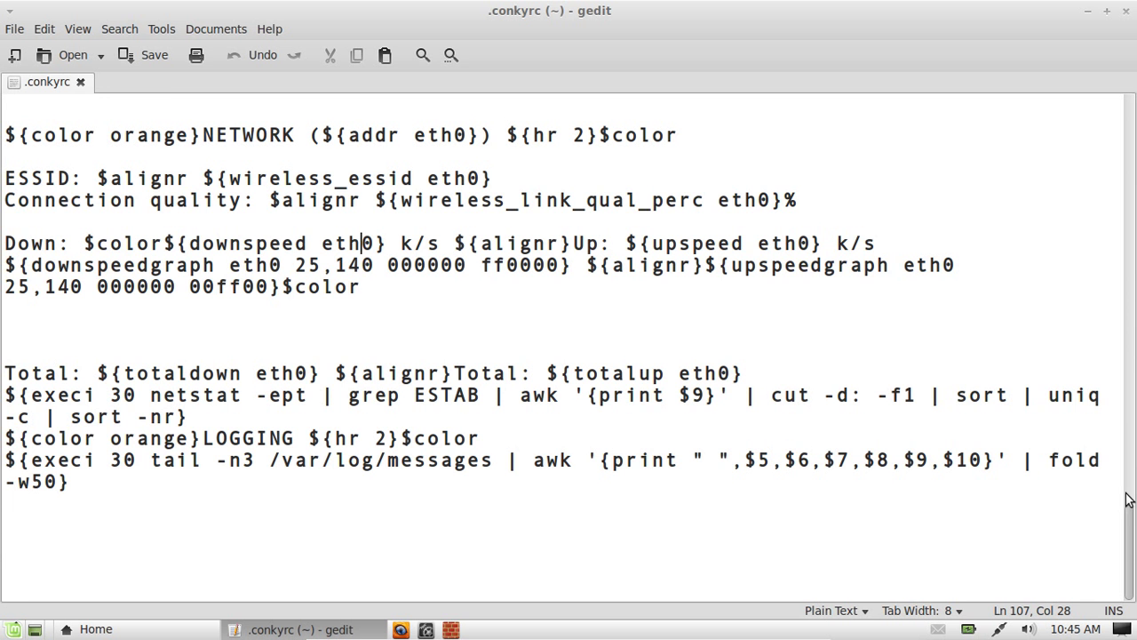
{"action": "left_click_drag", "start_coordinate": [1130, 551], "coordinate": [1130, 97]}
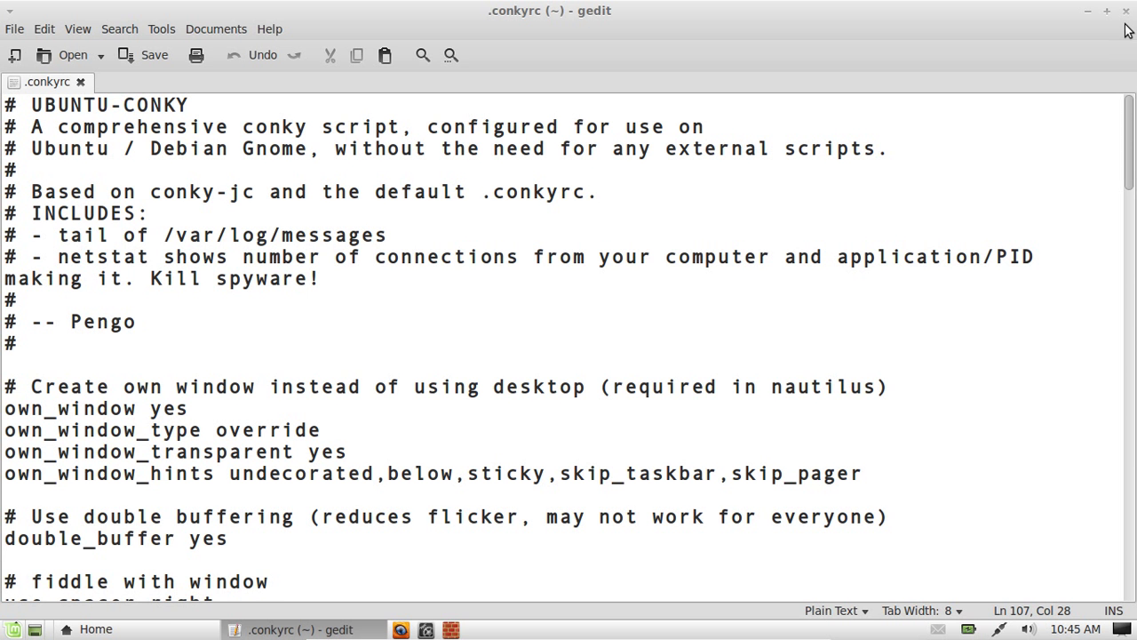
{"action": "left_click", "coordinate": [1127, 11]}
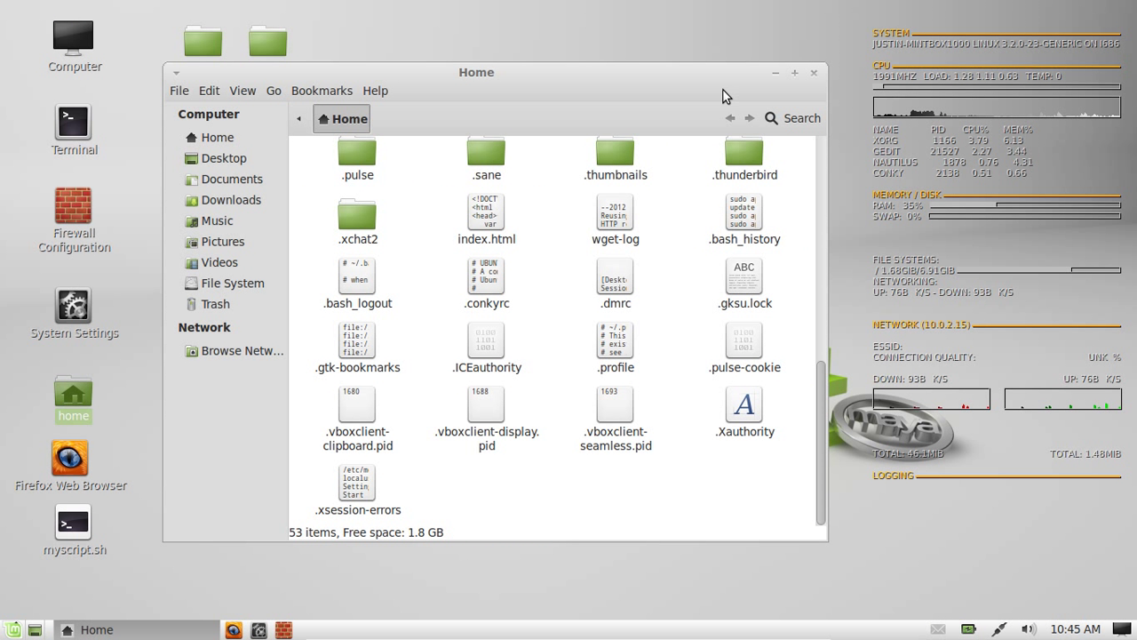
- Close Nautilus, run conky from a fresh Terminal, and close it to show the dashboard on the desktop
{"action": "left_click", "coordinate": [813, 72]}
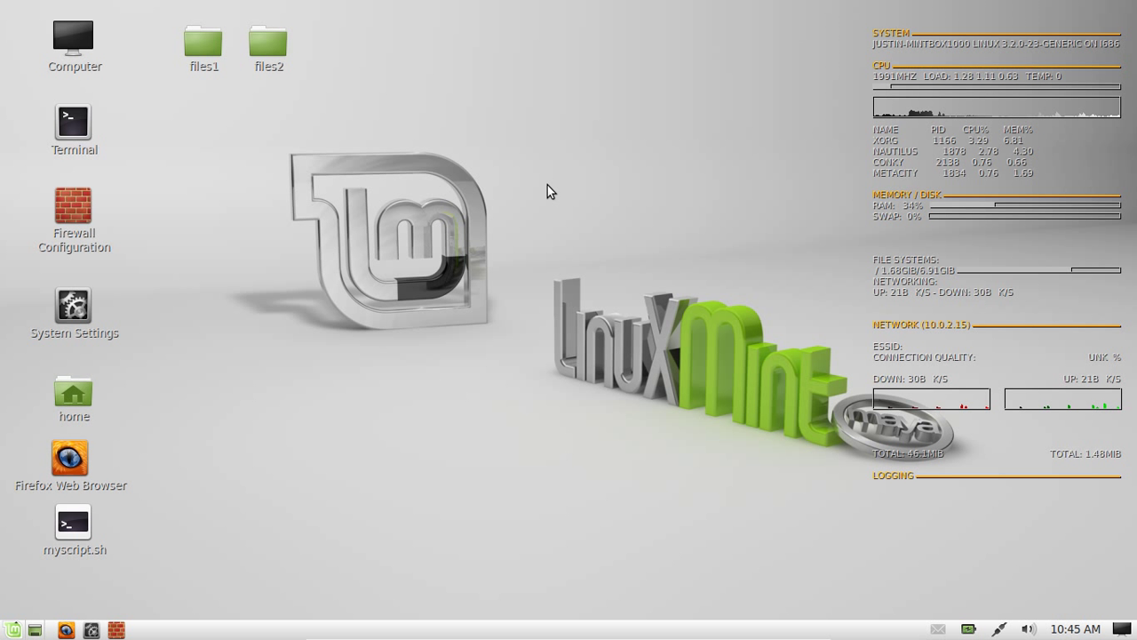
{"action": "double_click", "coordinate": [72, 124]}
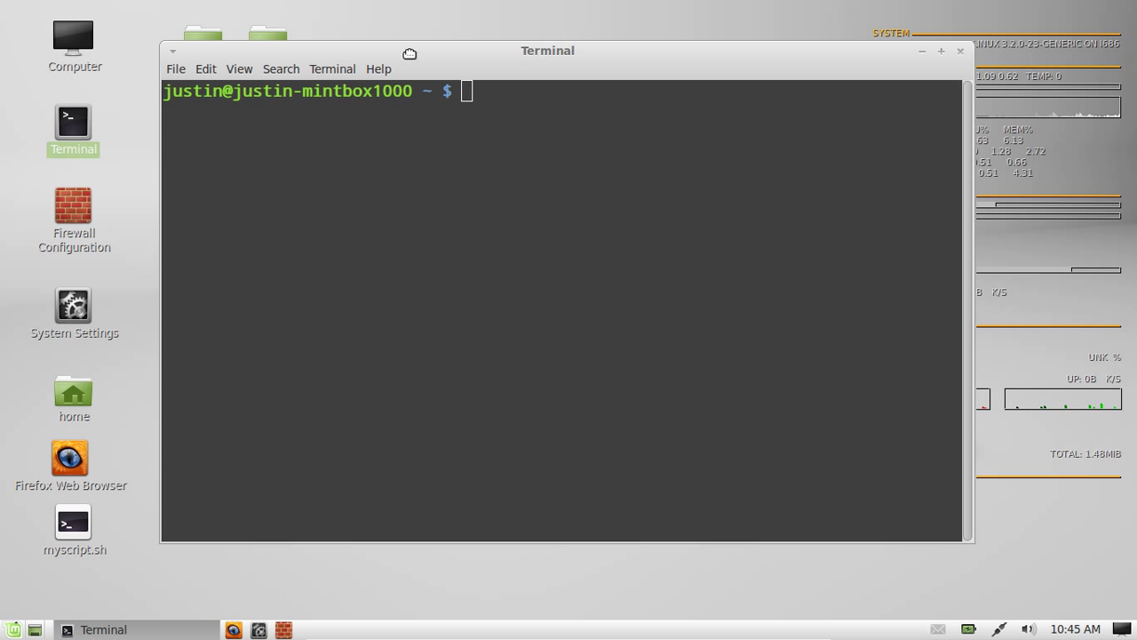
{"action": "left_click_drag", "start_coordinate": [411, 50], "coordinate": [389, 97]}
{"action": "type", "text": "conky"}
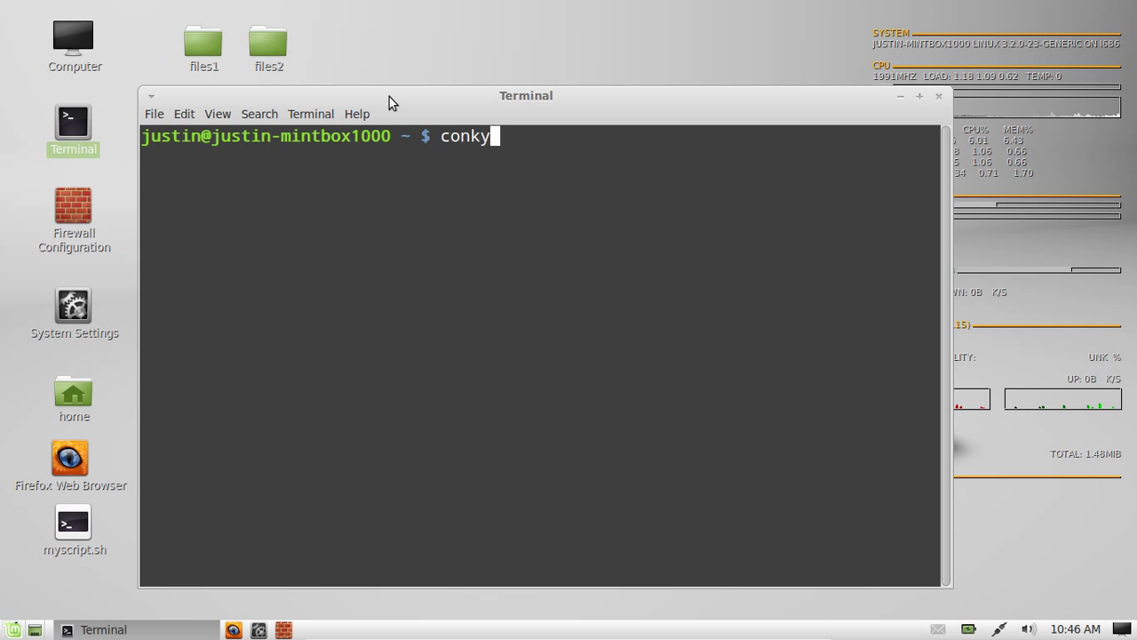
{"action": "key", "text": "Return"}
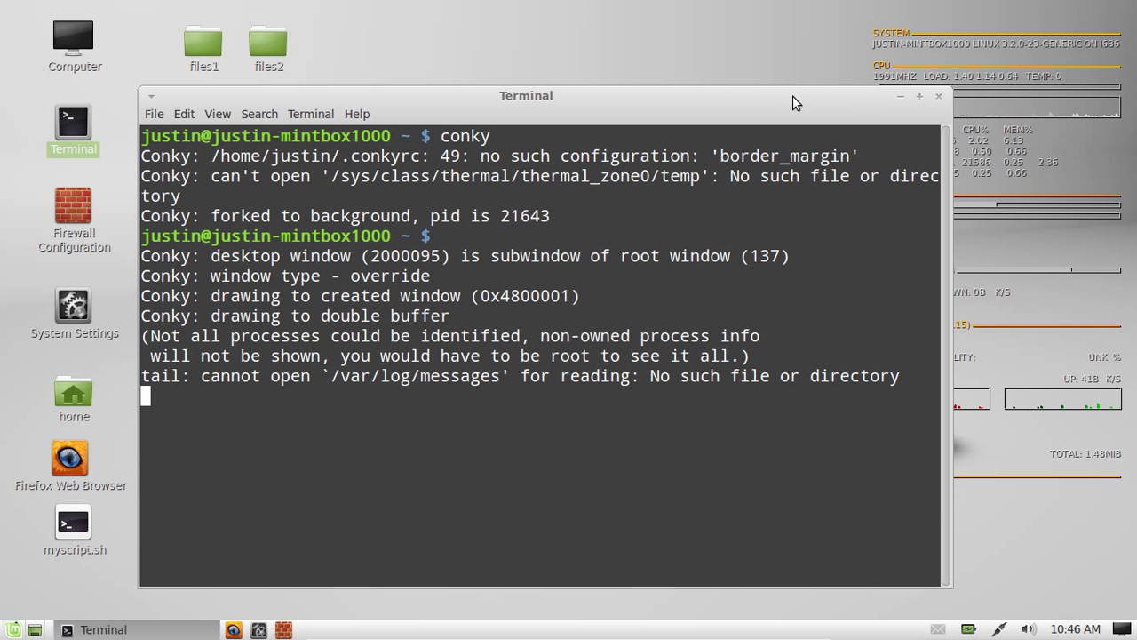
{"action": "left_click_drag", "start_coordinate": [809, 92], "coordinate": [702, 96]}
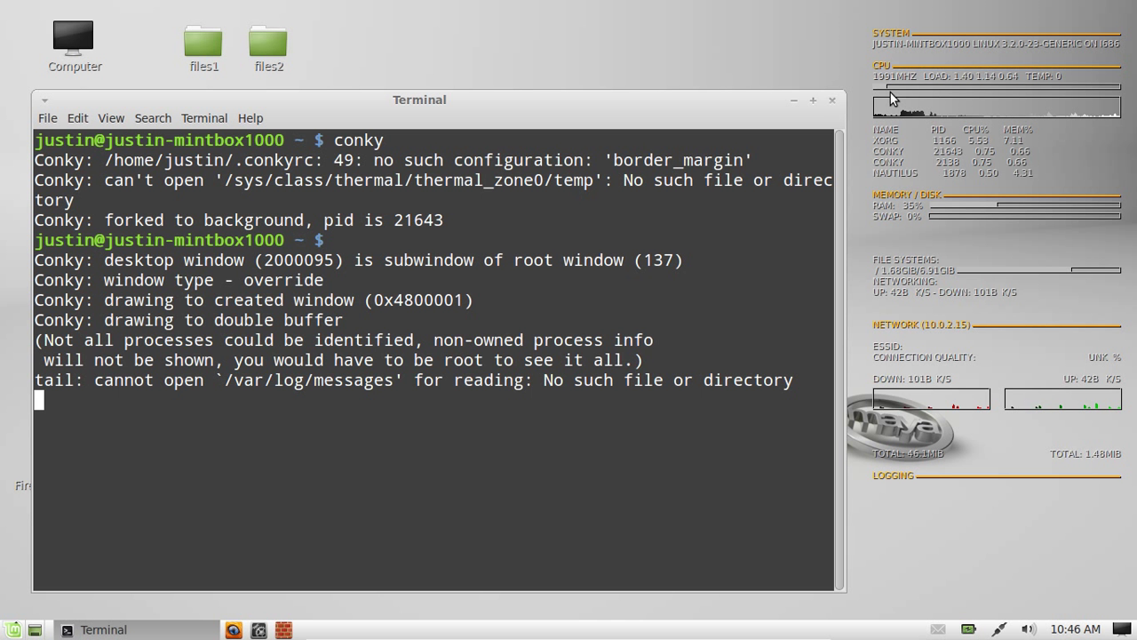
{"action": "left_click", "coordinate": [829, 103]}
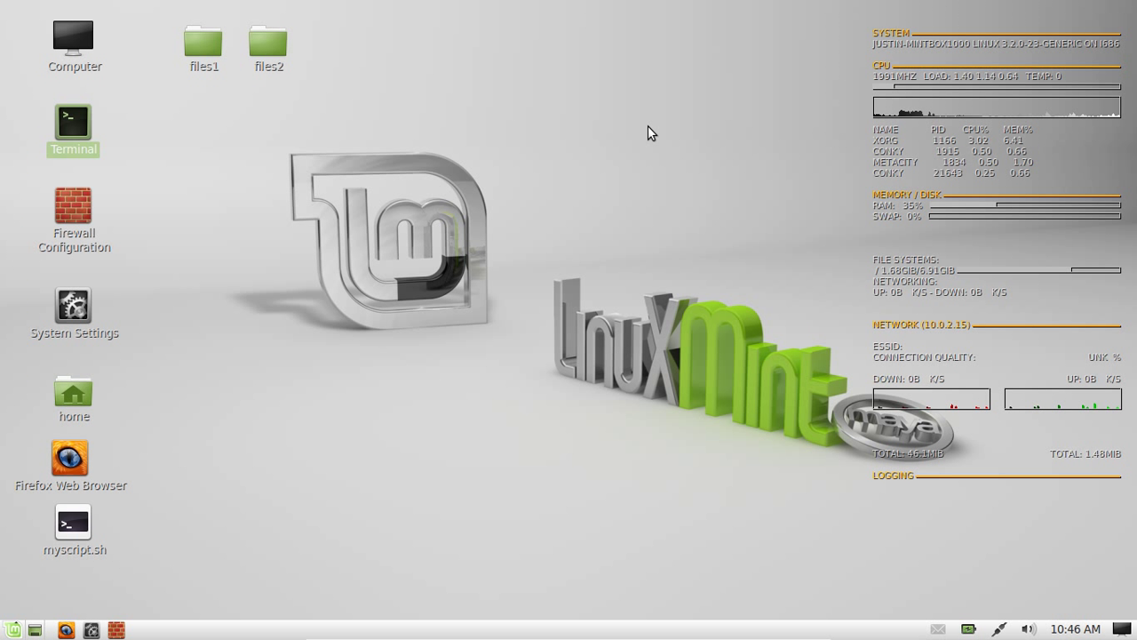